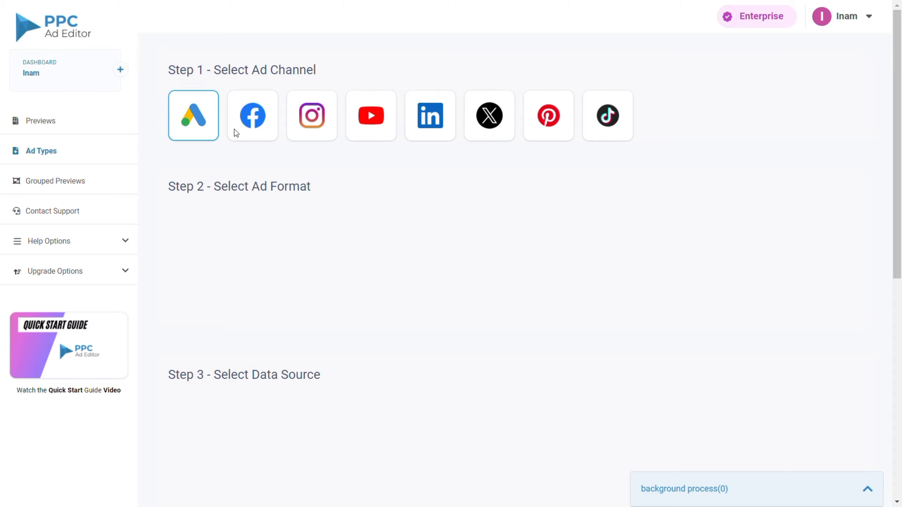
- Choose Facebook as ad channel and Single Image/Video as format, with Download from Facebook Ads as the data source
left_click(249, 138)
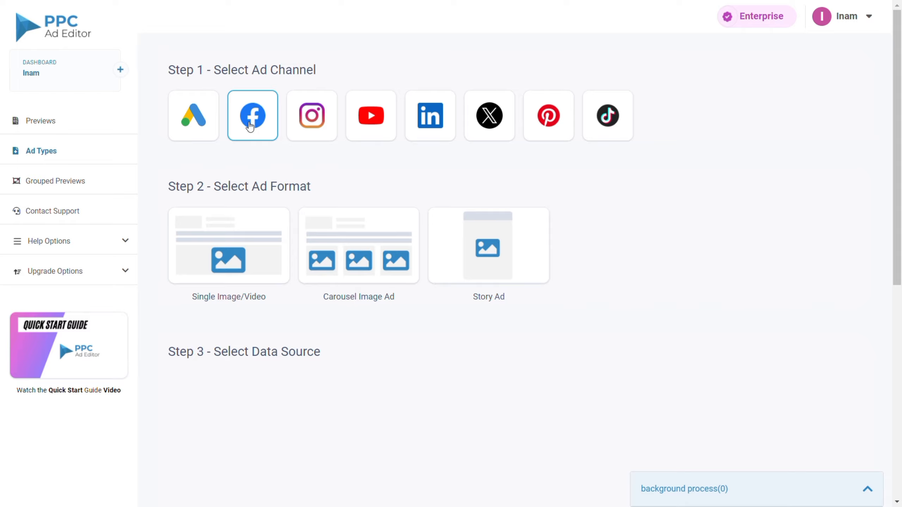
left_click(260, 218)
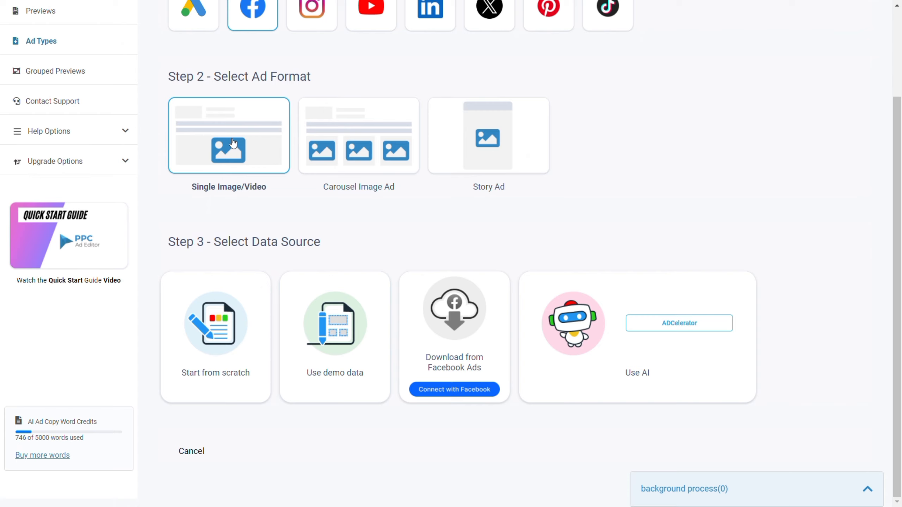
left_click(313, 164)
left_click(227, 154)
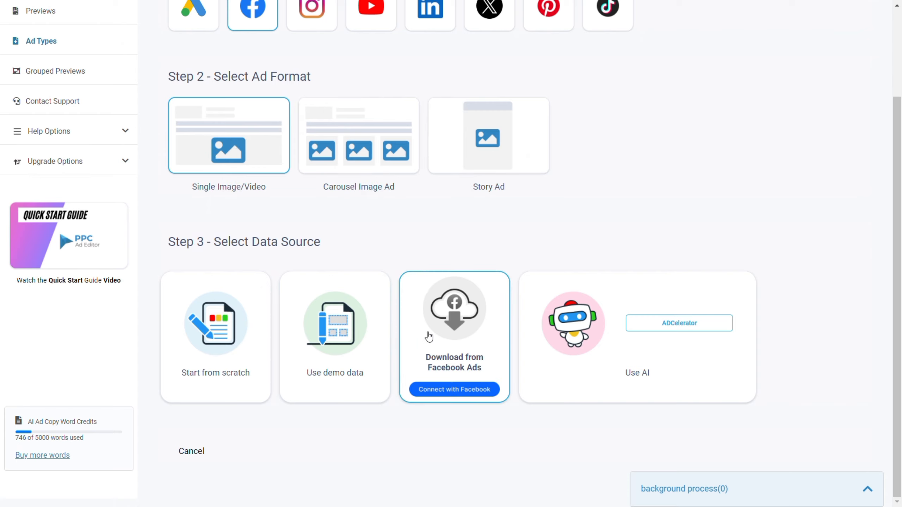
left_click(430, 337)
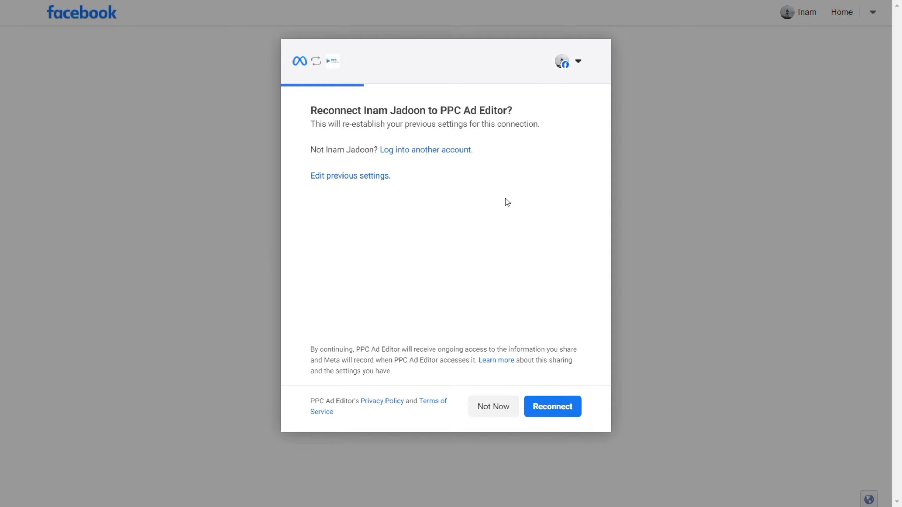
- Check the available Facebook accounts and reconnect the current one with its previous settings
left_click(585, 70)
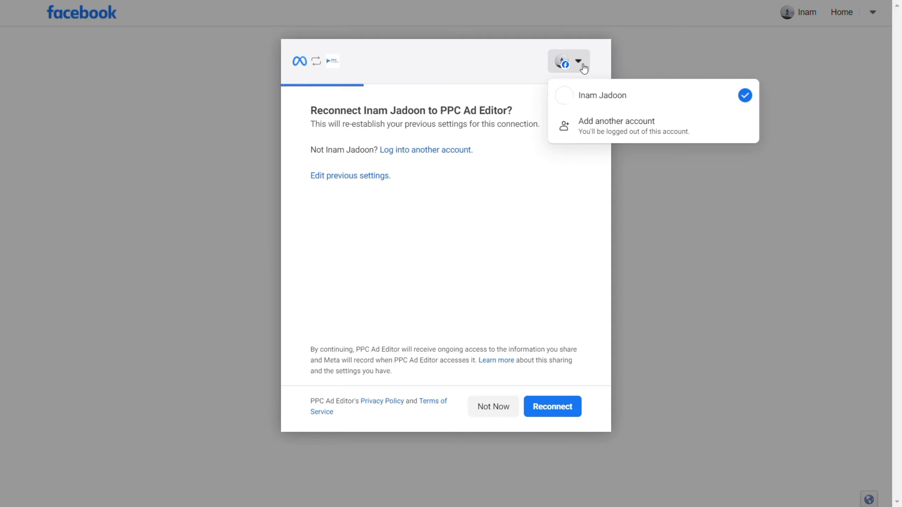
left_click(564, 185)
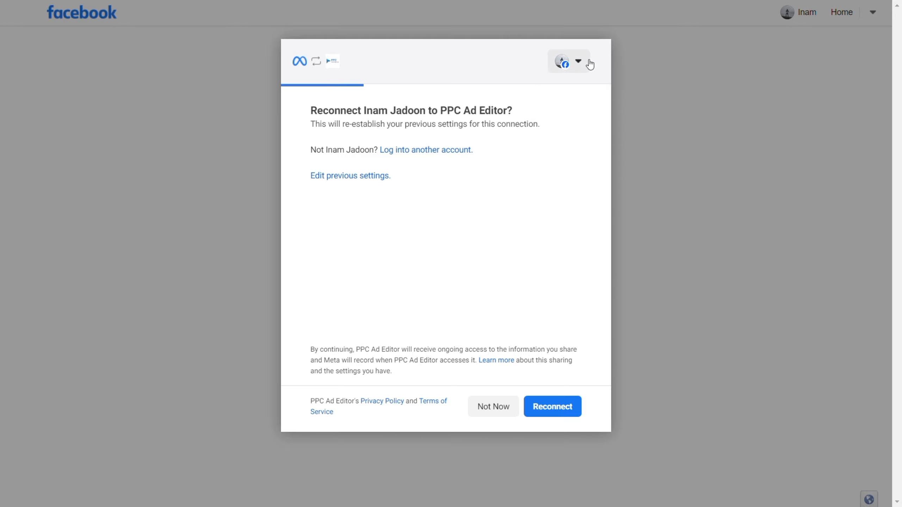
left_click(584, 71)
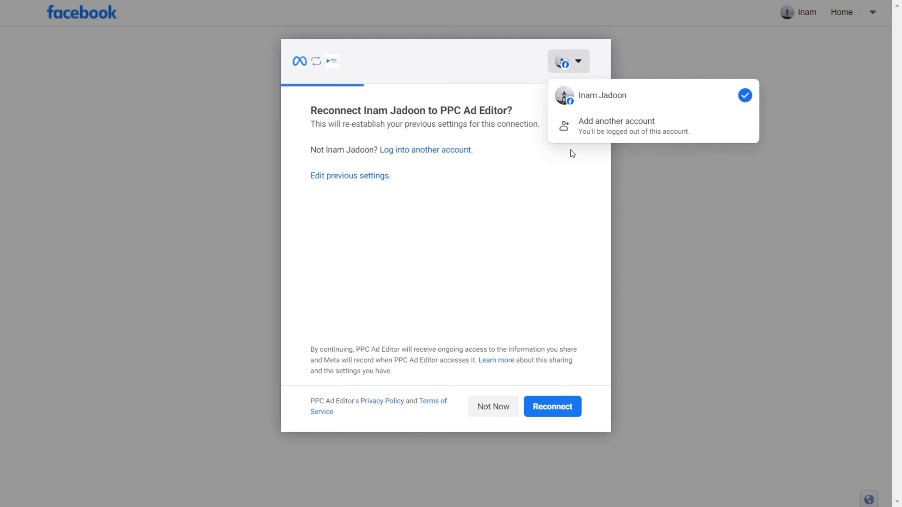
left_click(552, 207)
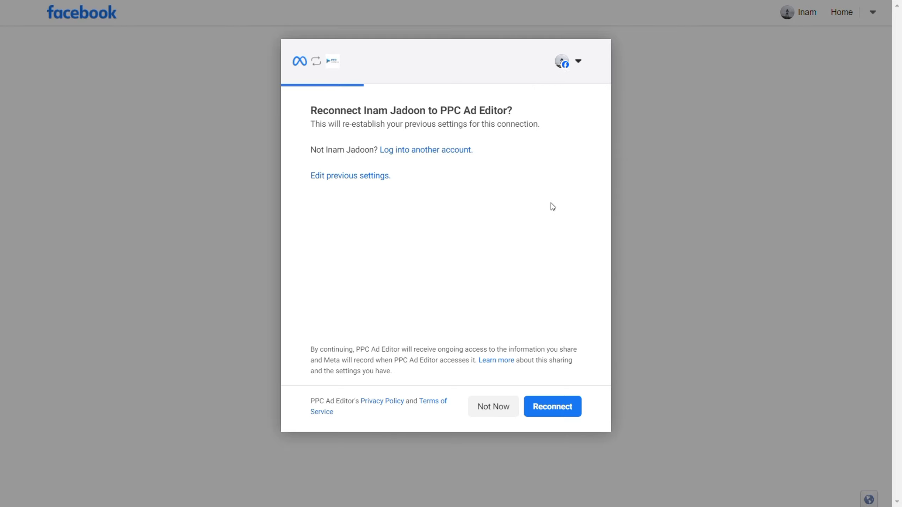
left_click(547, 408)
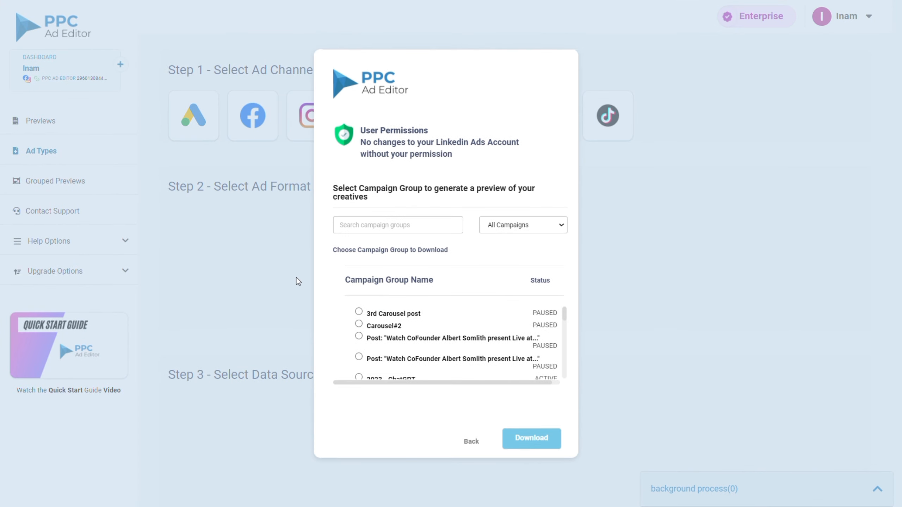
- Choose the first "Watch CoFounder" post campaign group and continue to its adsets
scroll(408, 327, "down", 10)
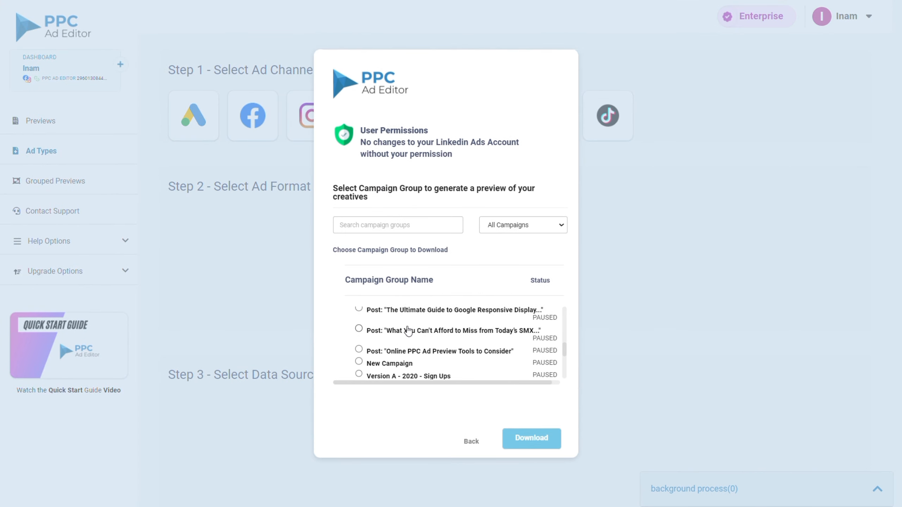
scroll(409, 331, "up", 10)
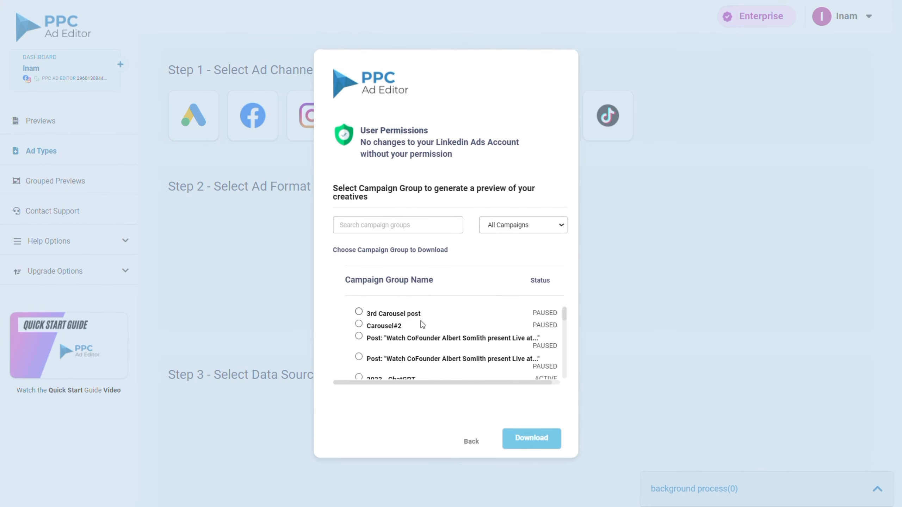
scroll(408, 331, "down", 5)
scroll(407, 332, "up", 5)
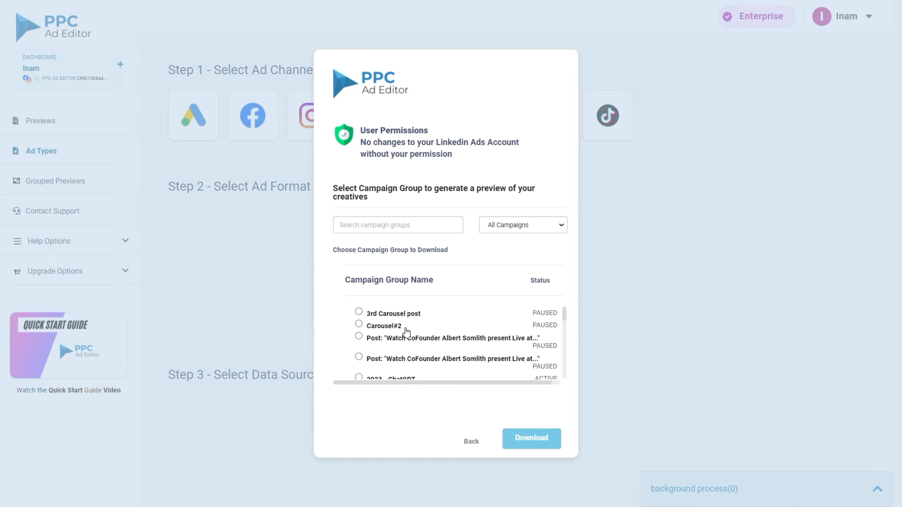
left_click(359, 336)
left_click(510, 440)
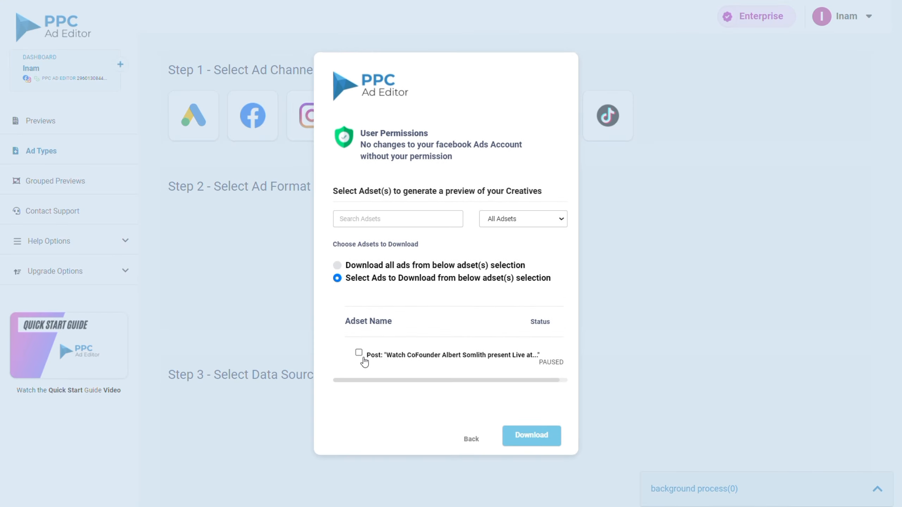
- Select the paused "Watch CoFounder" post adset and download its ads for a preview
left_click(359, 353)
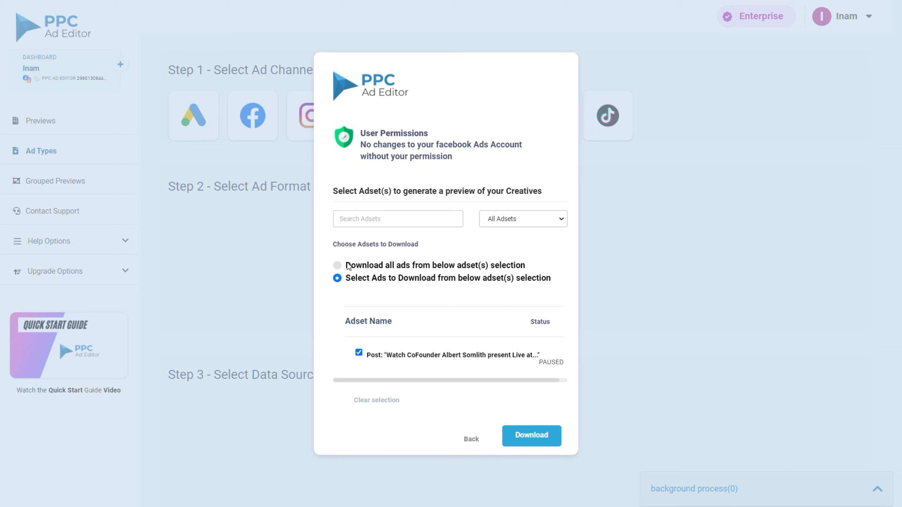
left_click(342, 266)
left_click_drag(425, 264, 494, 267)
left_click(537, 267)
left_click_drag(355, 280, 540, 293)
left_click(531, 292)
left_click(531, 435)
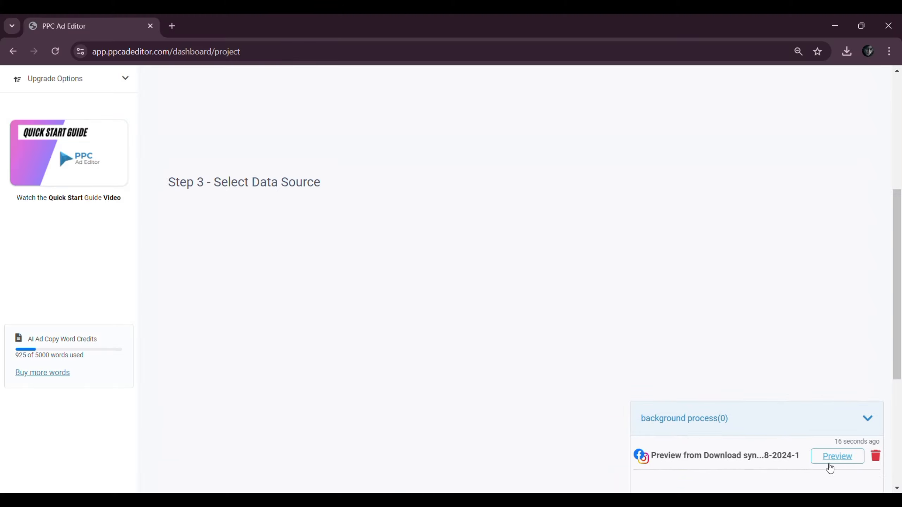
- Open the preview made from the Facebook download and open its ad for editing
left_click(841, 462)
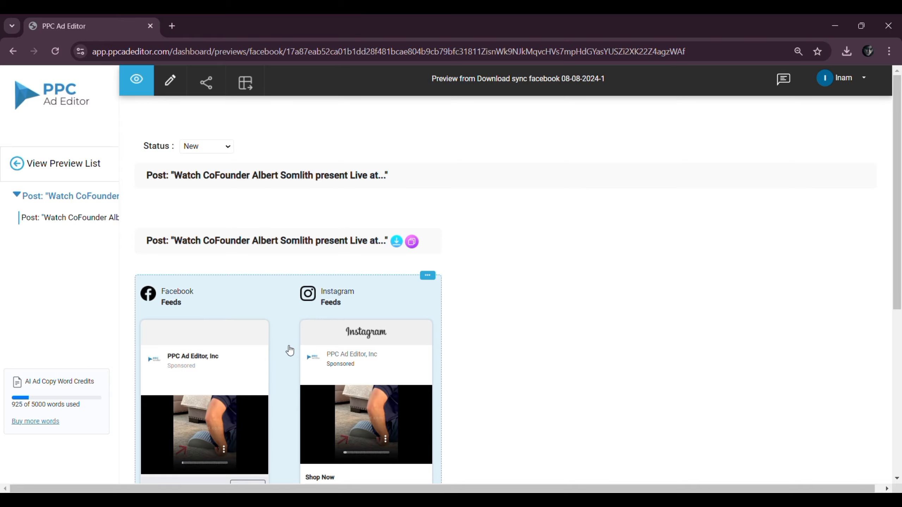
left_click(249, 302)
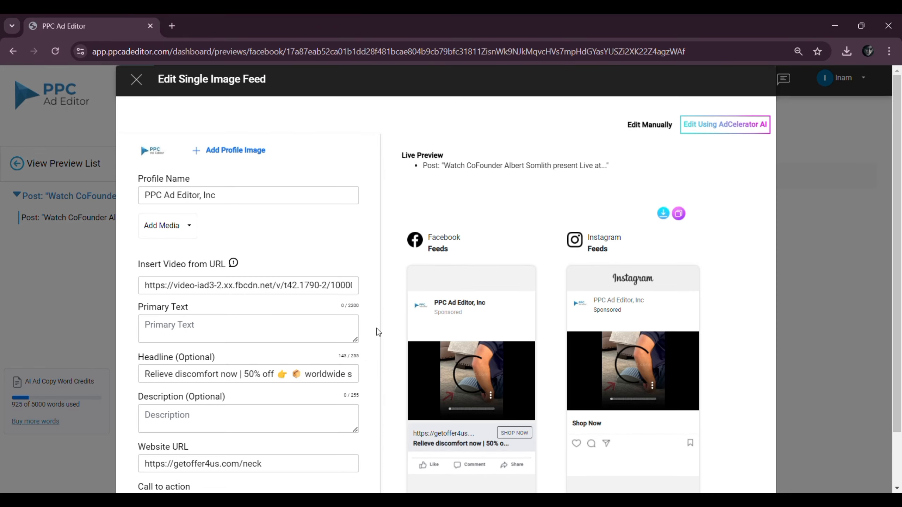
scroll(272, 309, "down", 2)
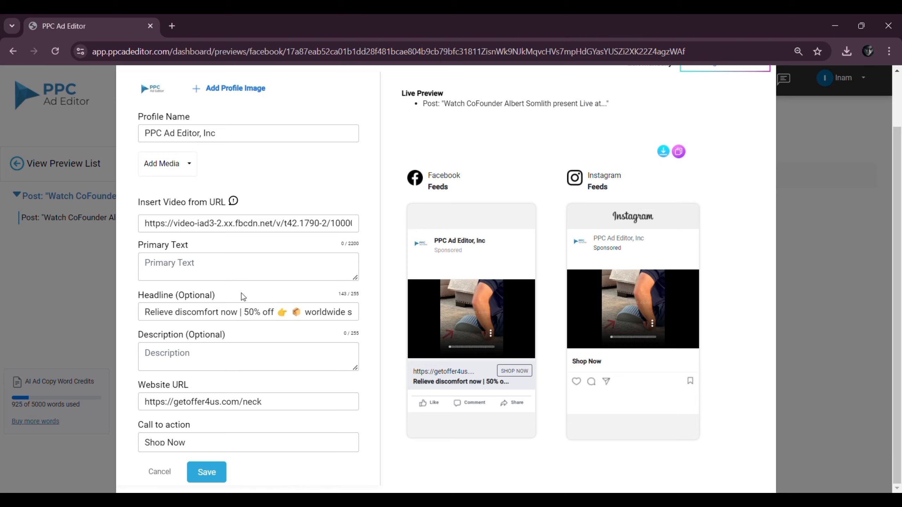
- Examine the ad's profile name, video URL, primary text, description and media type options
left_click_drag(235, 224, 143, 209)
left_click(171, 136)
triple_click(177, 137)
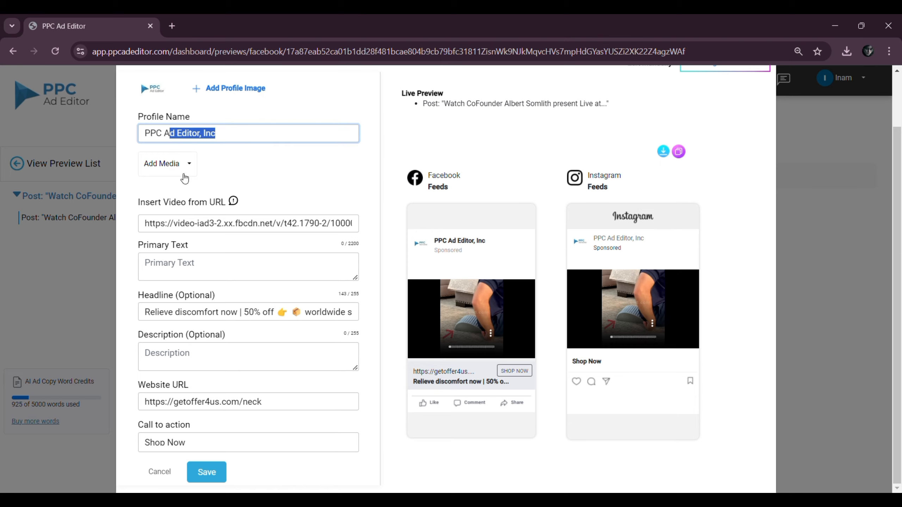
left_click_drag(144, 245, 183, 256)
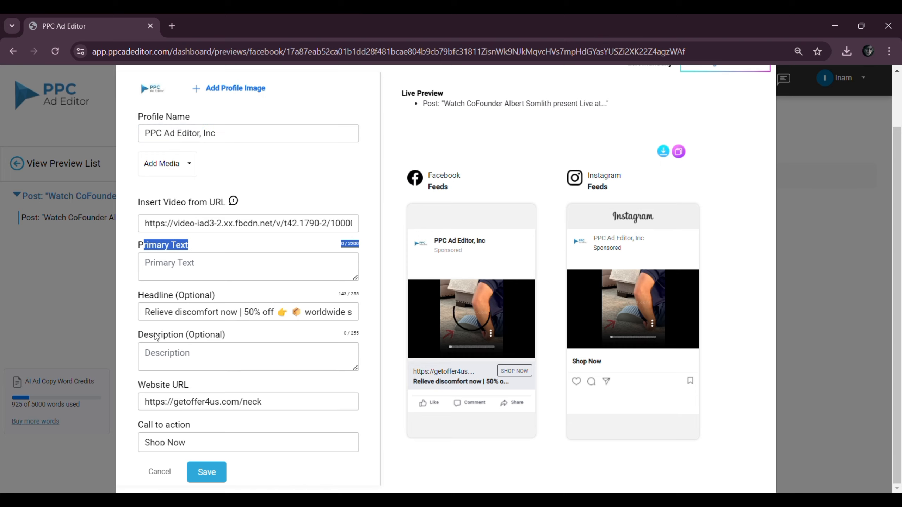
left_click_drag(153, 336, 200, 335)
left_click(201, 225)
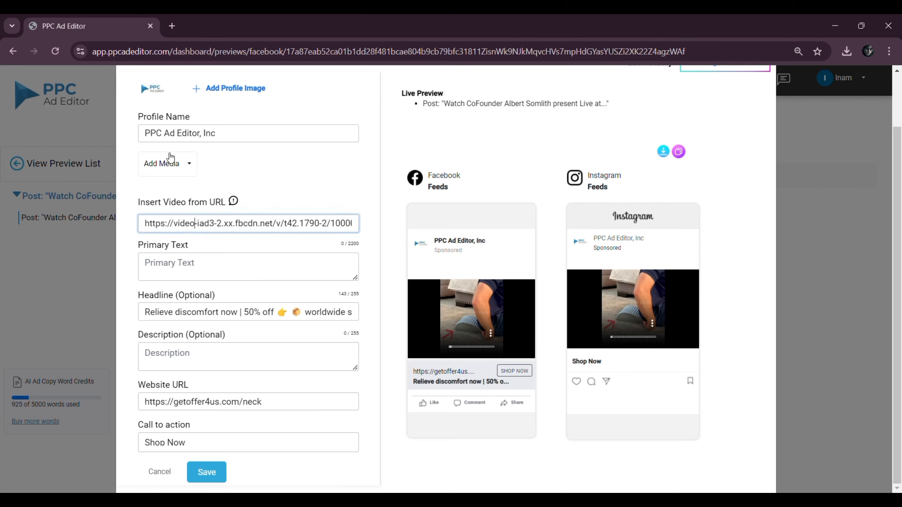
left_click(175, 166)
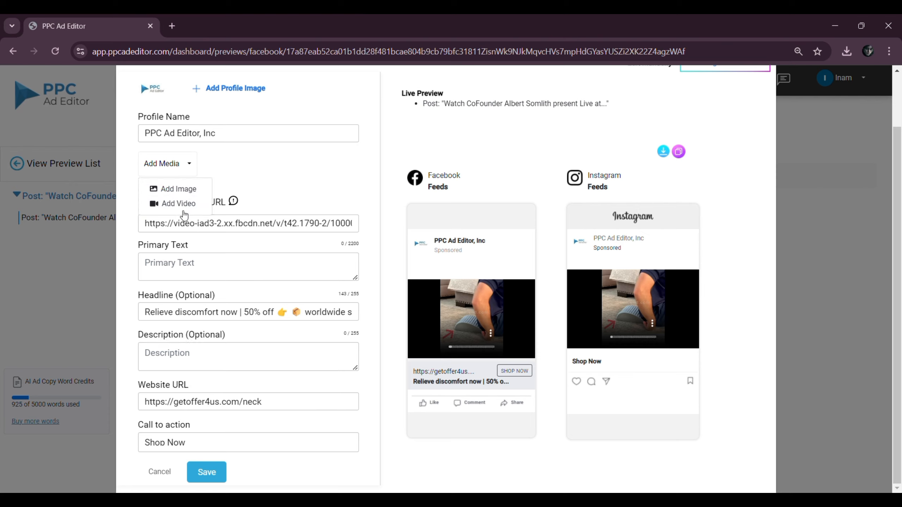
left_click(176, 205)
left_click(218, 227)
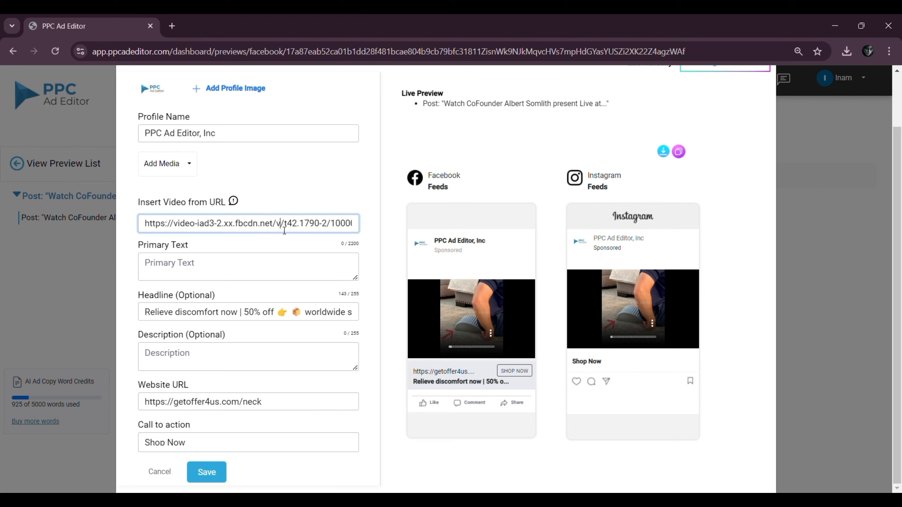
left_click_drag(280, 223, 160, 223)
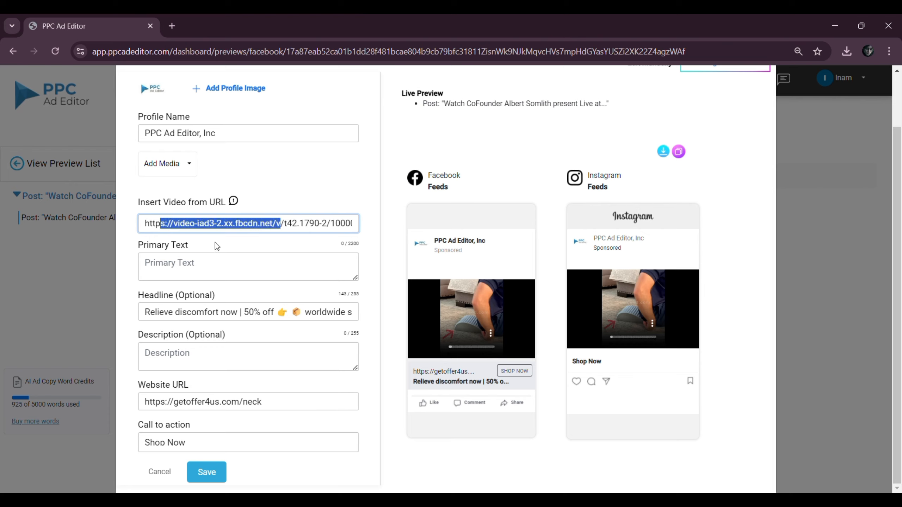
left_click_drag(145, 224, 349, 248)
left_click(313, 233)
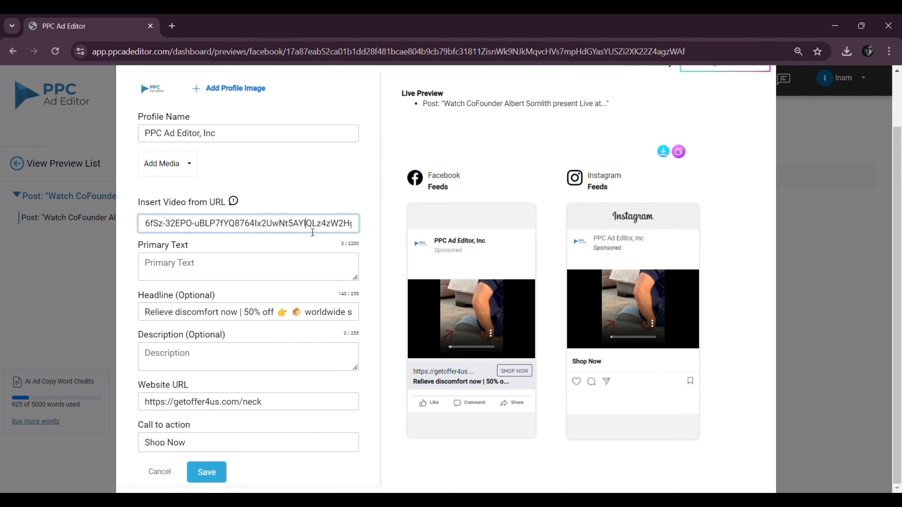
- Switch the ad's media to an image and upload the Google Ads logo as its new picture
scroll(232, 253, "up", 2)
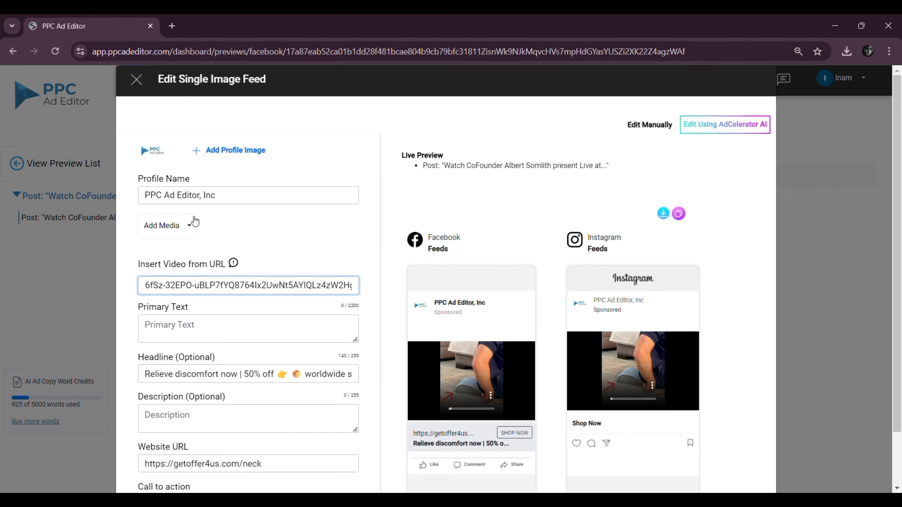
left_click(192, 226)
left_click(187, 251)
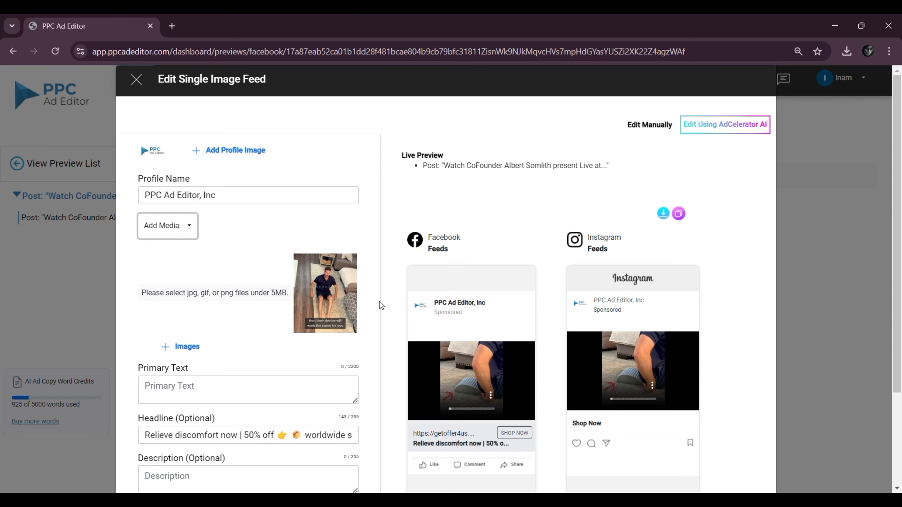
left_click(192, 349)
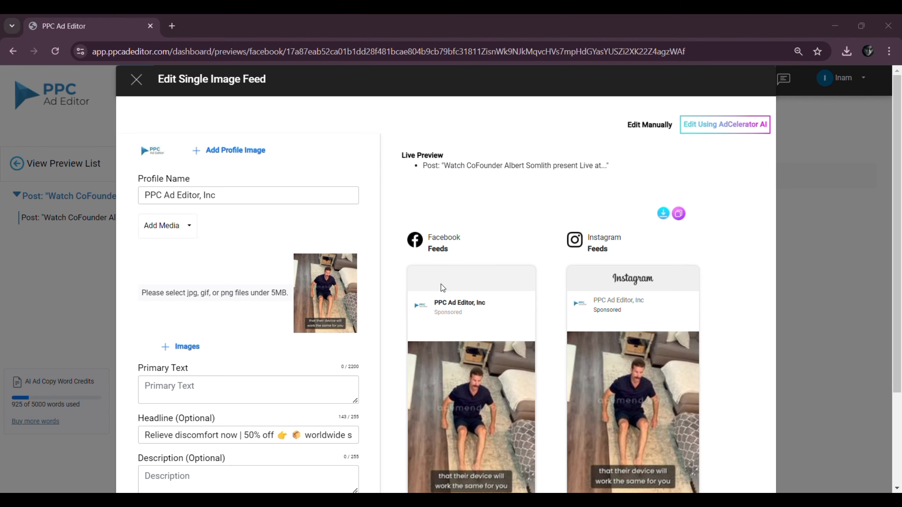
left_click(385, 286)
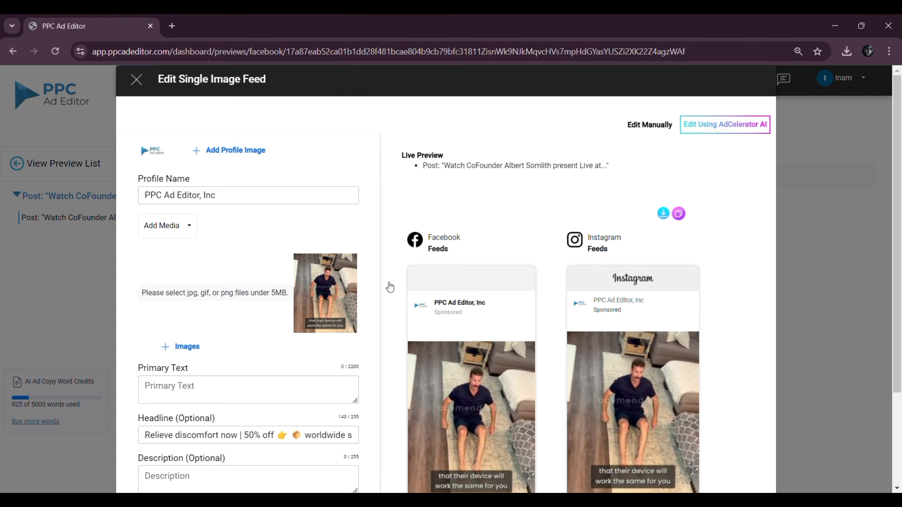
scroll(375, 321, "down", 3)
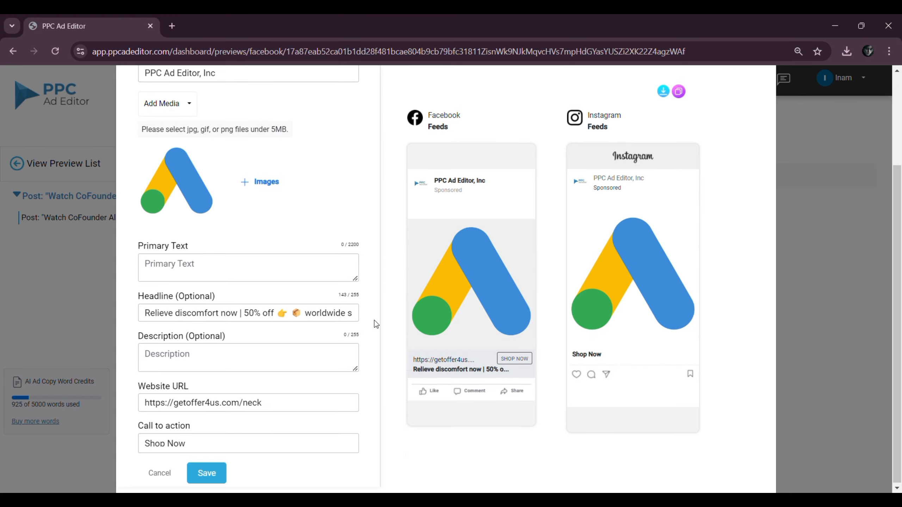
scroll(307, 365, "up", 3)
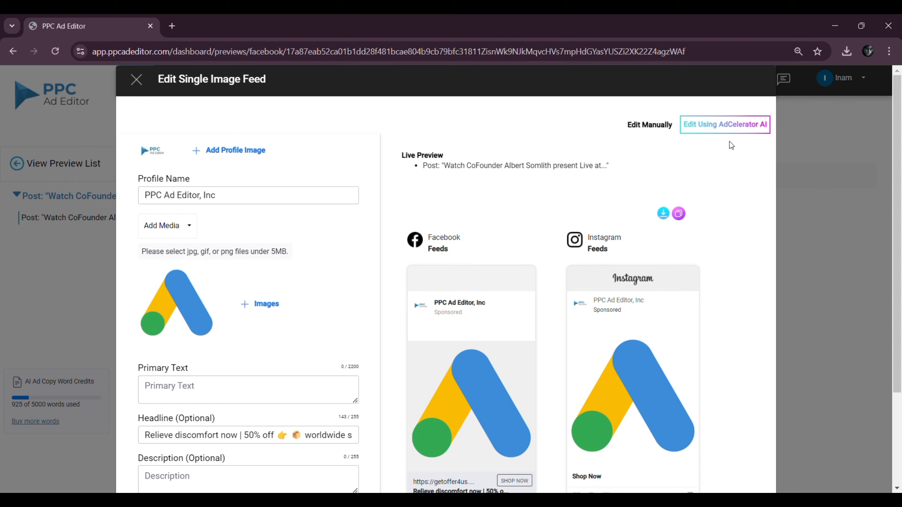
- Switch to editing with AdCelerator AI and enter company name "PPC Ad Editor" and description "PPC Ad mockup for google"
left_click(717, 130)
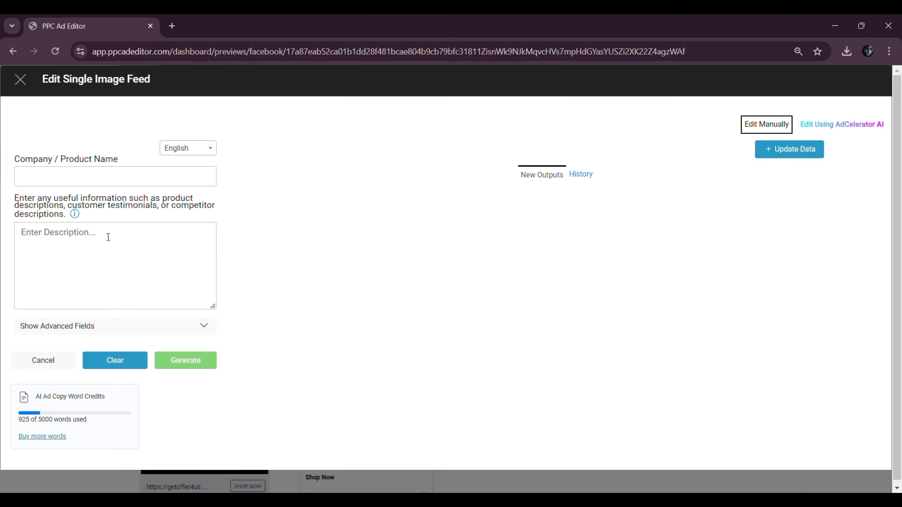
left_click(63, 180)
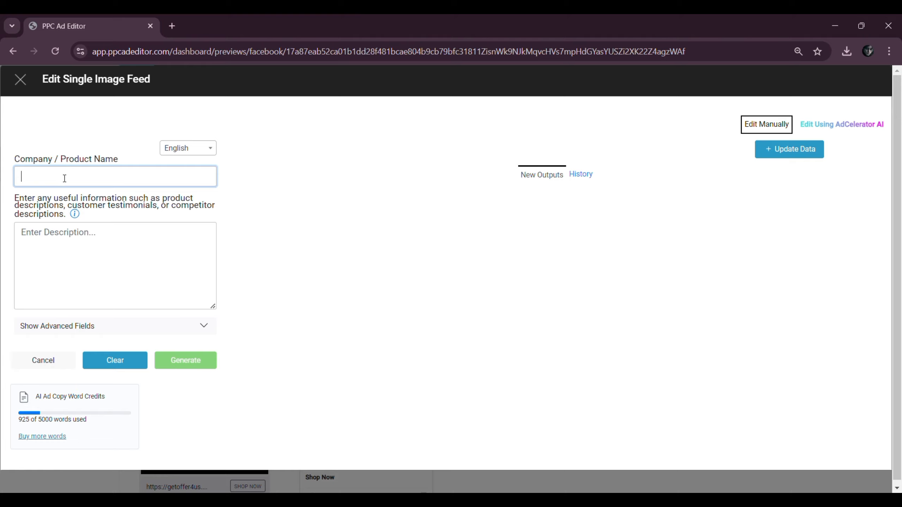
left_click(156, 239)
left_click(141, 182)
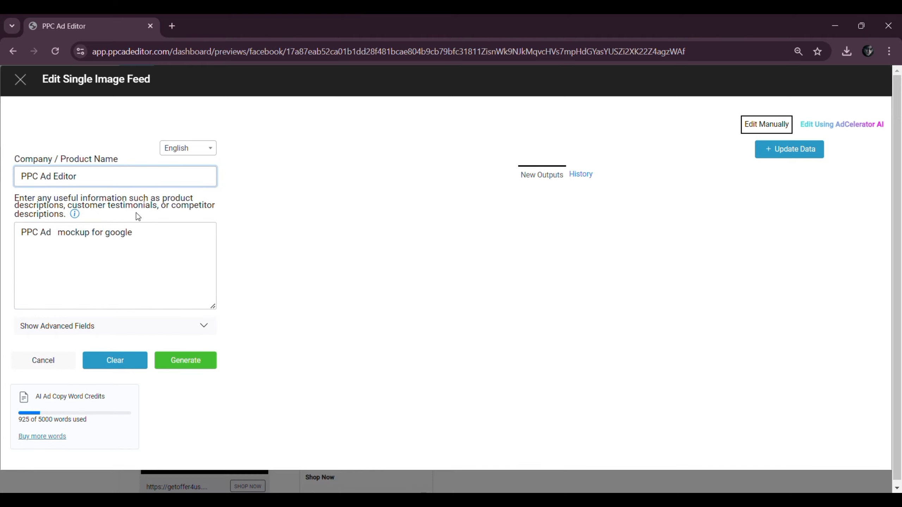
- Insert the word "Editor" before "mockup" in the description text
left_click_drag(133, 235, 28, 237)
left_click(97, 235)
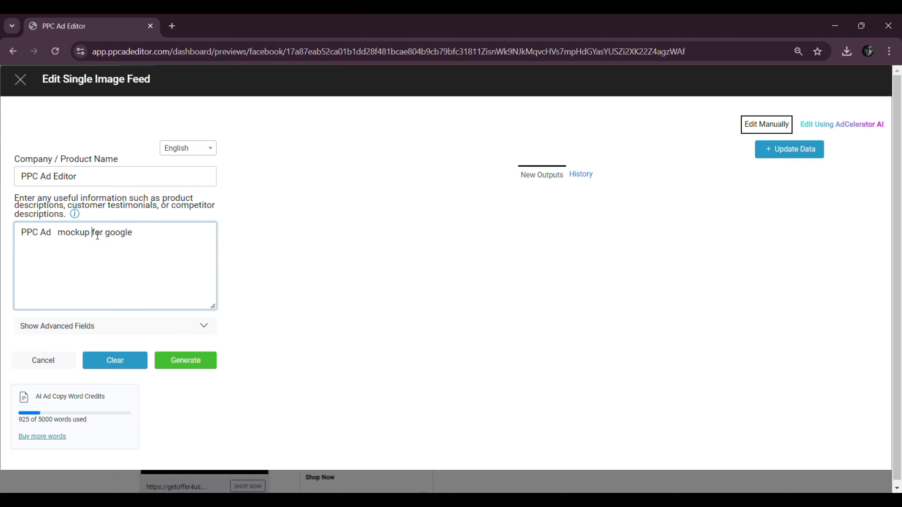
left_click(57, 240)
type("Editor")
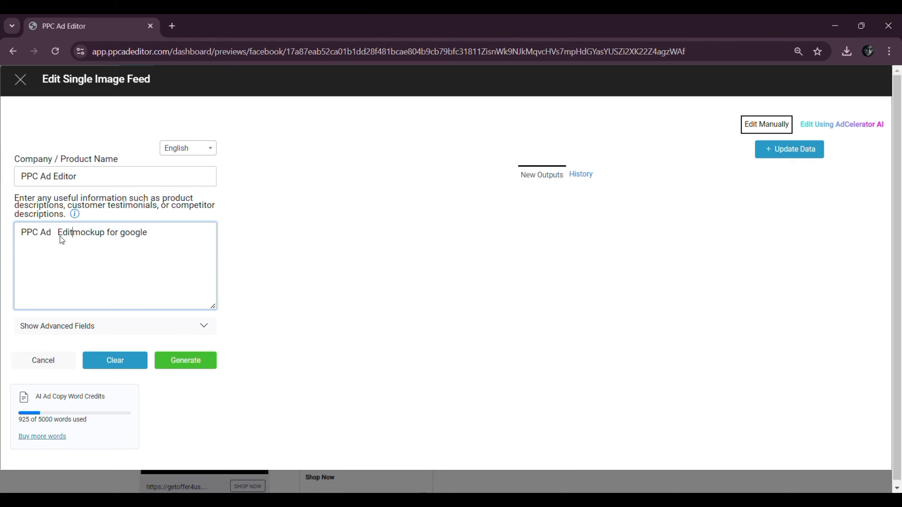